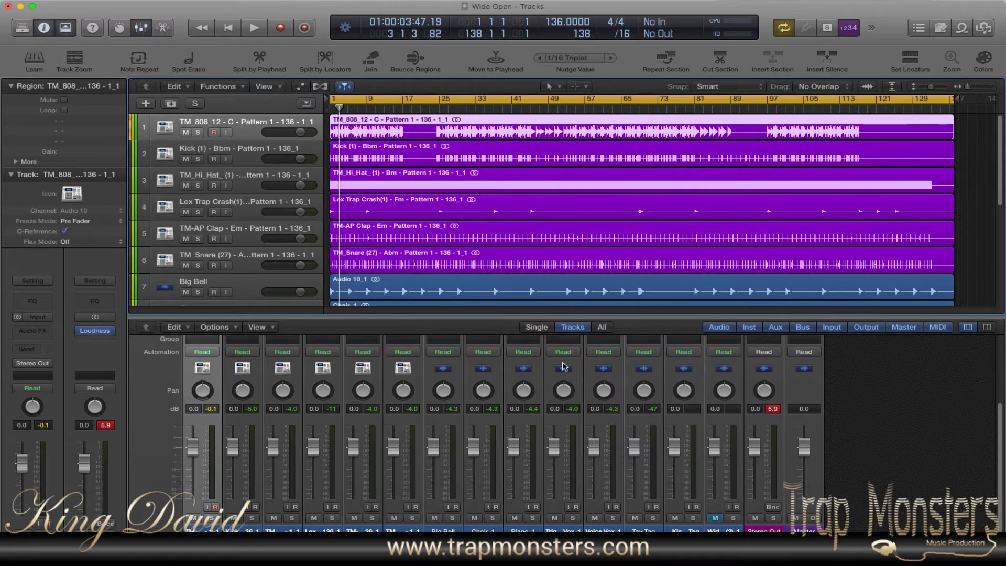
Hide the mixer and play the song to listen to the full mix.
key("x")
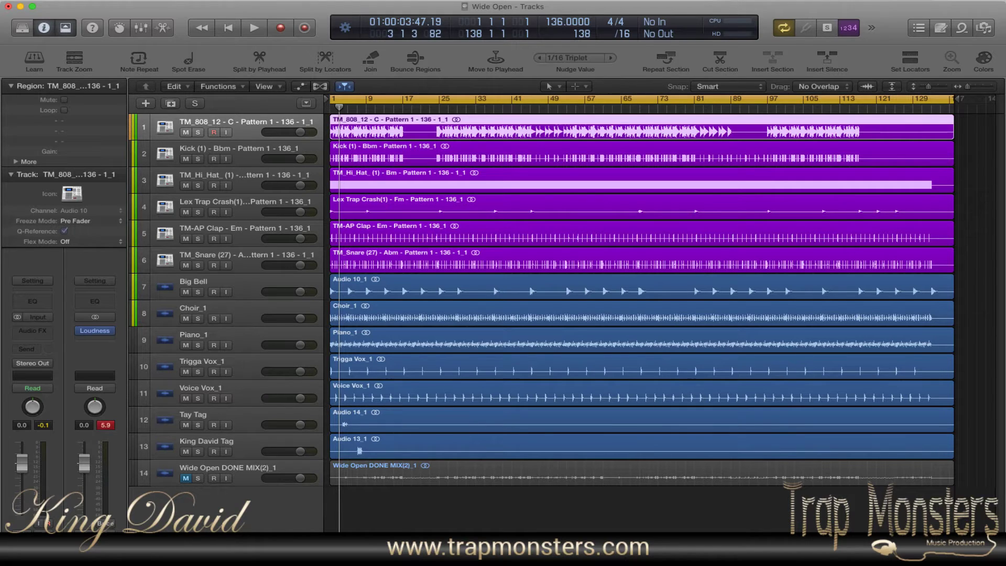
key("space")
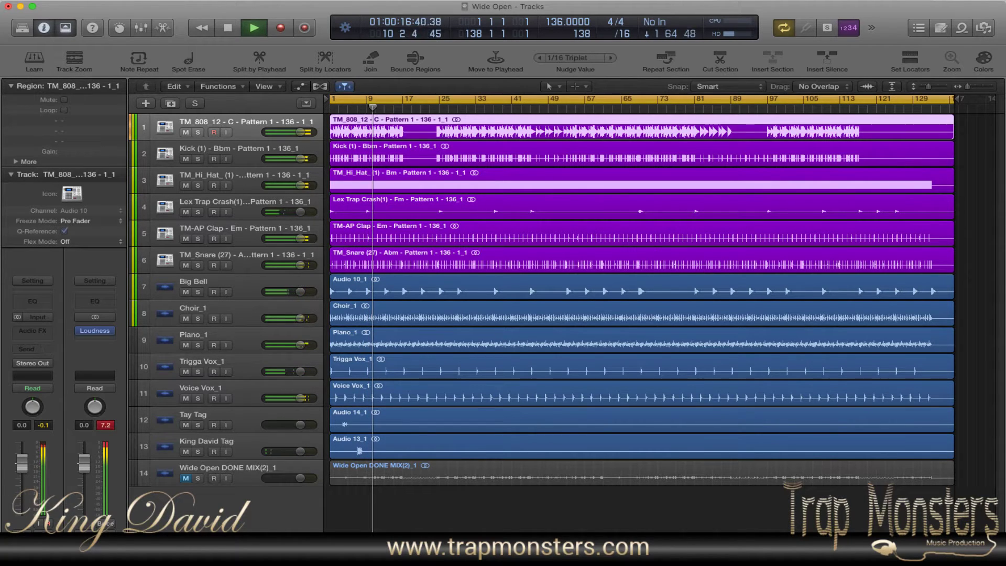
key("space")
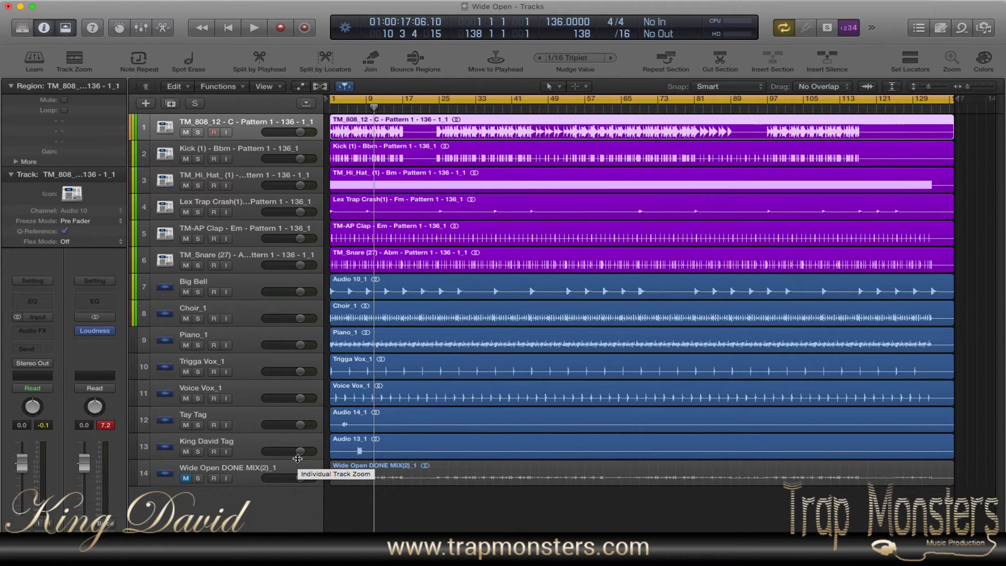
Open the Loudness Meter on the Stereo Out channel and set its target level to -12 LUFS.
mouse_move(98, 333)
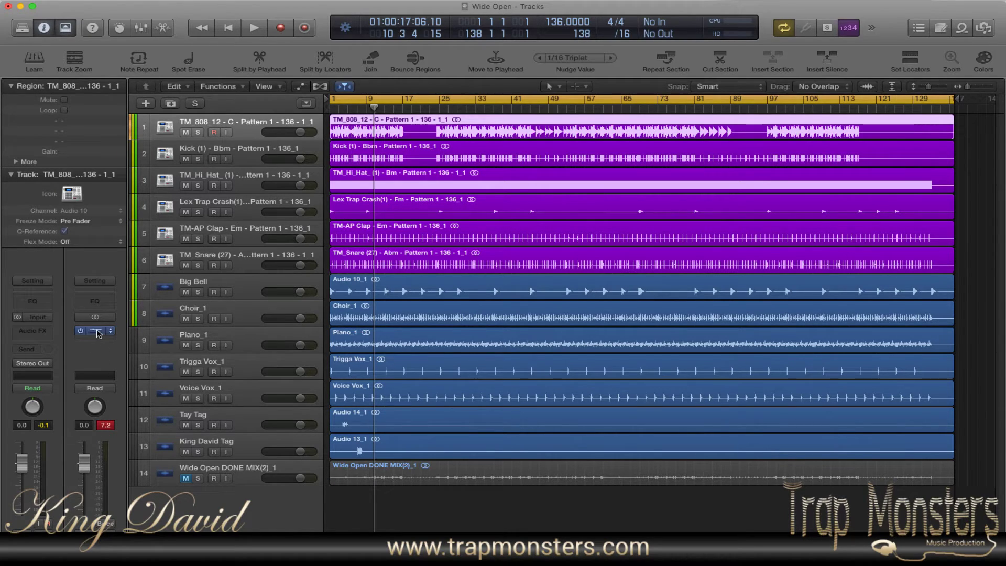
left_click(96, 331)
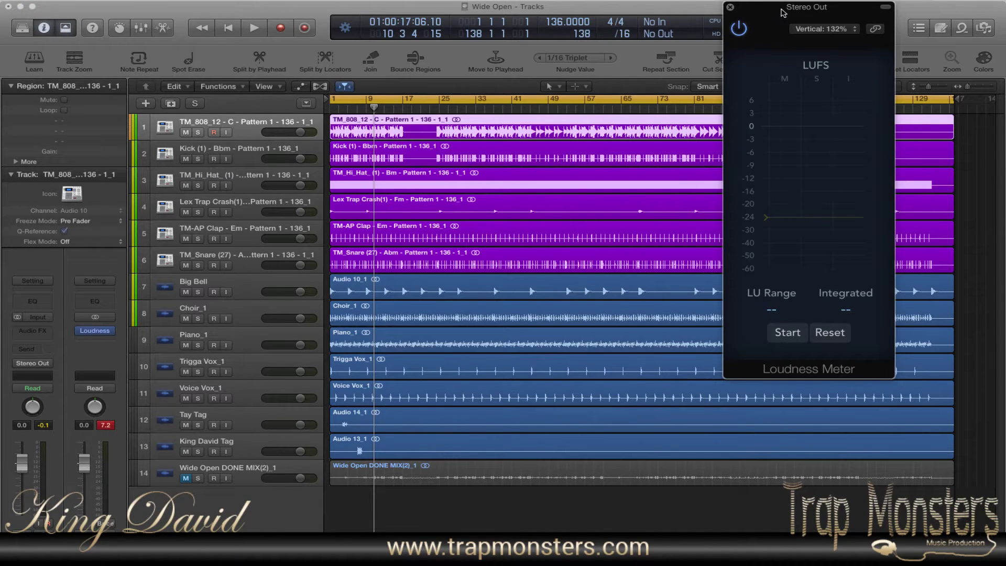
left_click_drag(781, 22, 586, 133)
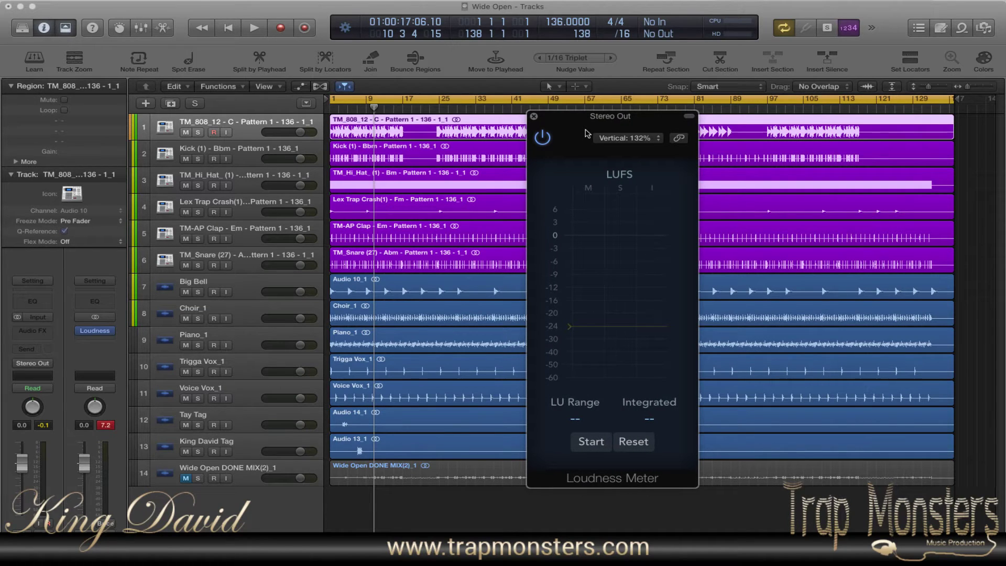
left_click_drag(586, 133, 578, 136)
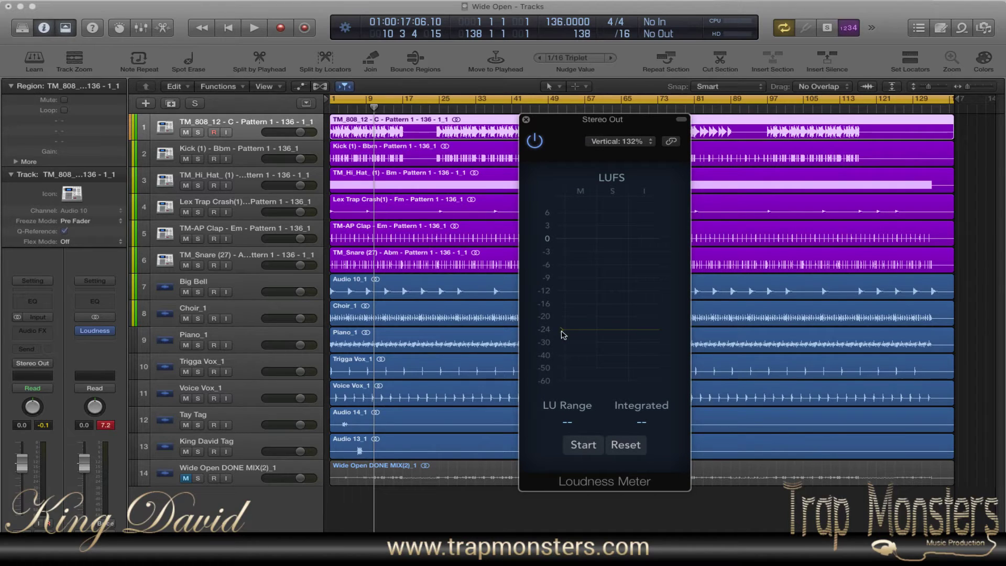
mouse_move(562, 331)
left_click_drag(562, 331, 563, 291)
left_click_drag(604, 125, 597, 105)
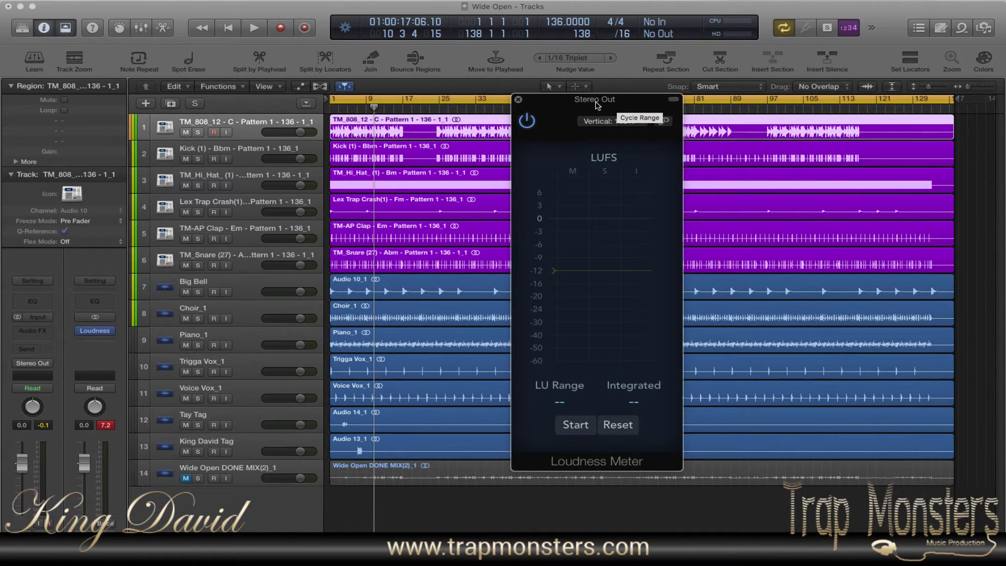
Start the integrated loudness measurement and play the song from the beginning to measure the mix's loudness.
left_click(574, 430)
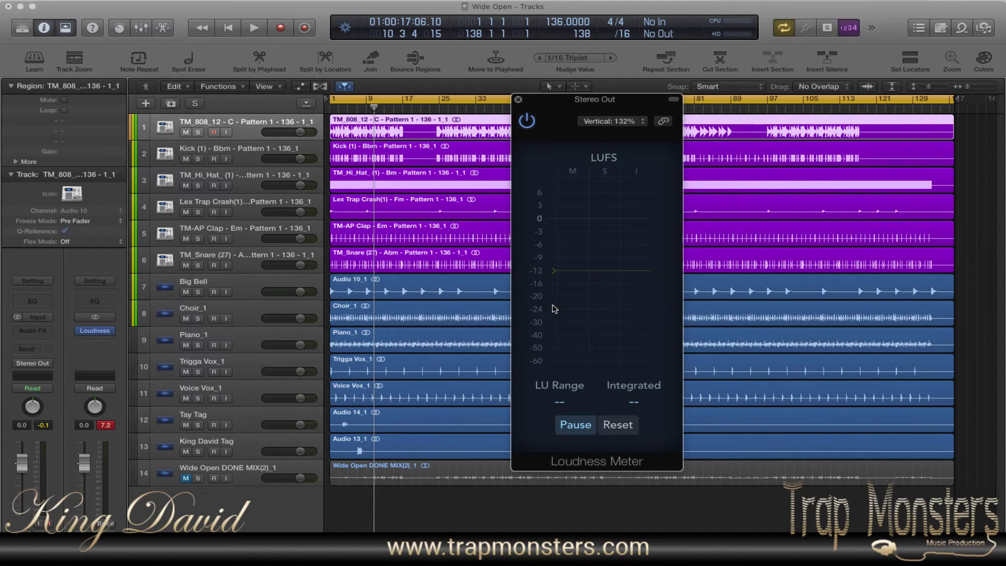
key("Return")
key("space")
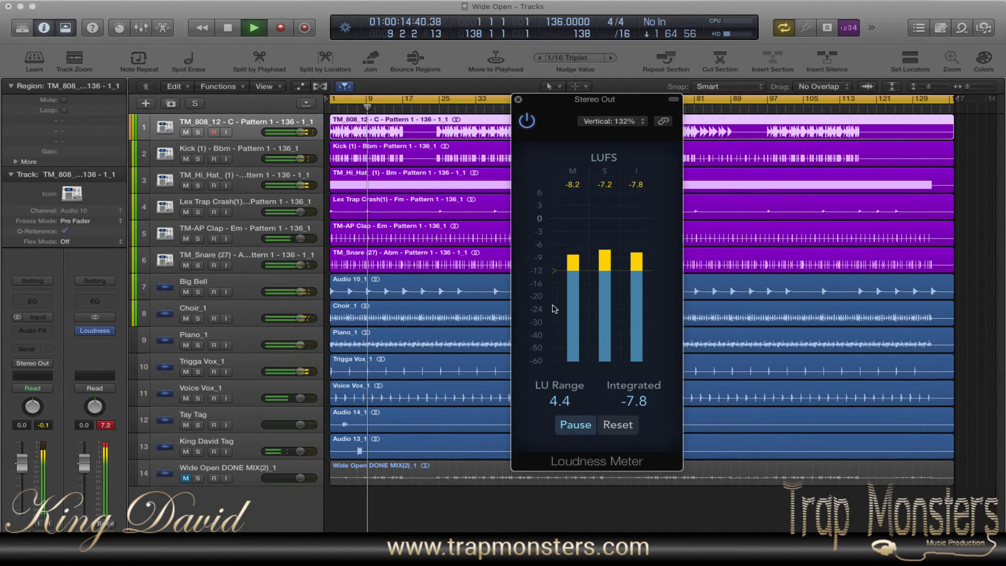
key("space")
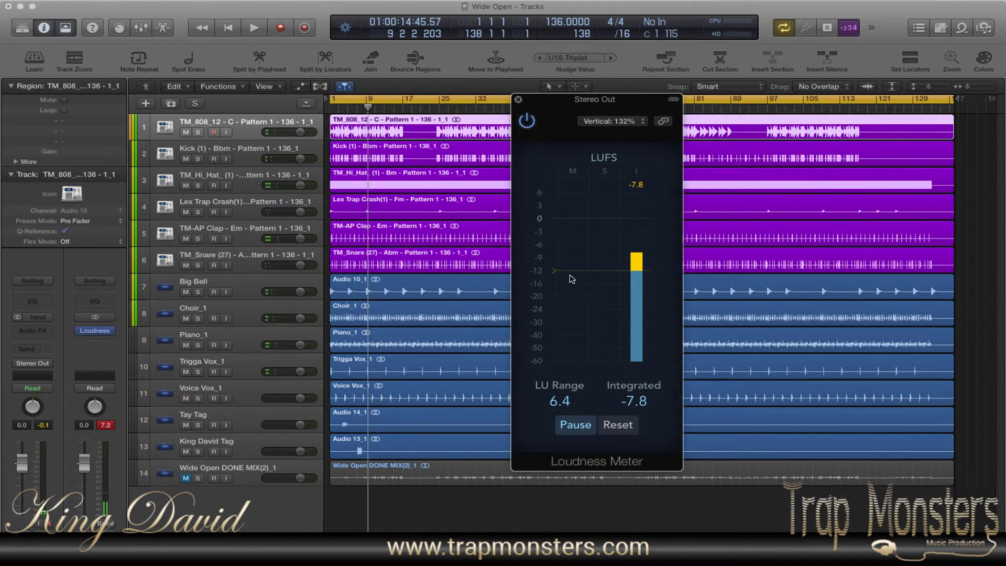
Reset the loudness readings and measure the song's opening bars again from the beginning.
left_click(620, 427)
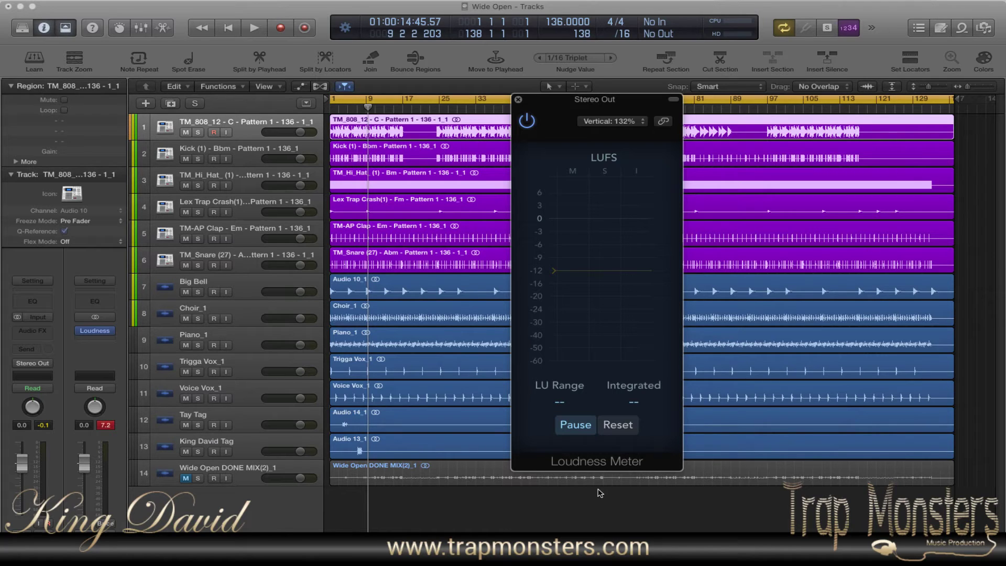
key("Return")
key("space")
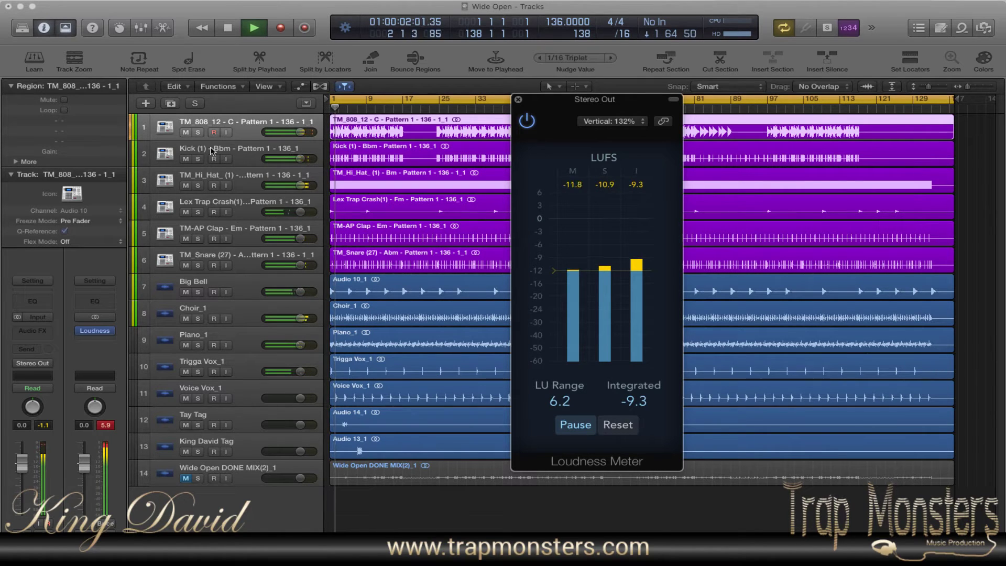
key("space")
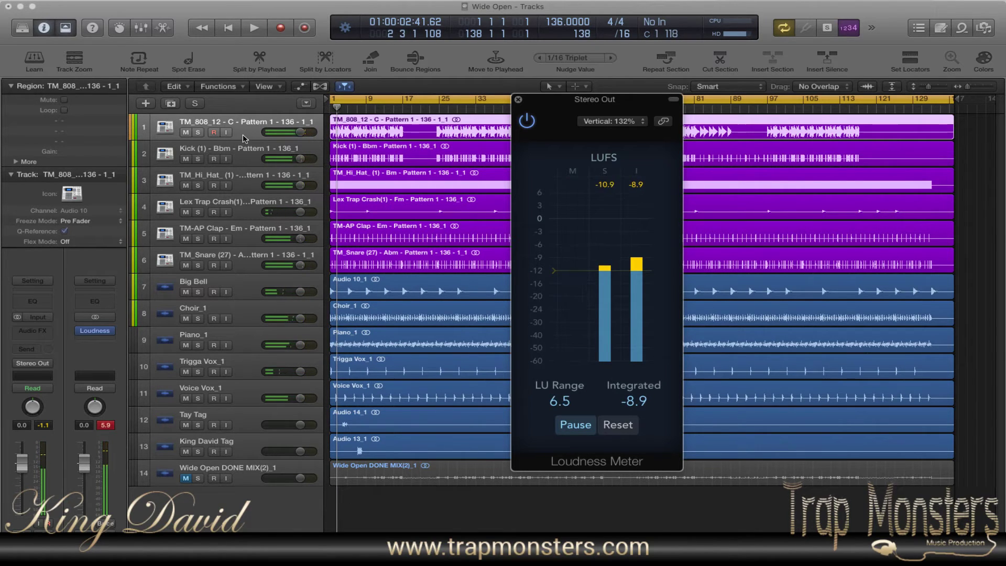
Show the mixer, with the reset Loudness Meter moved away from the track channel strips.
key("x")
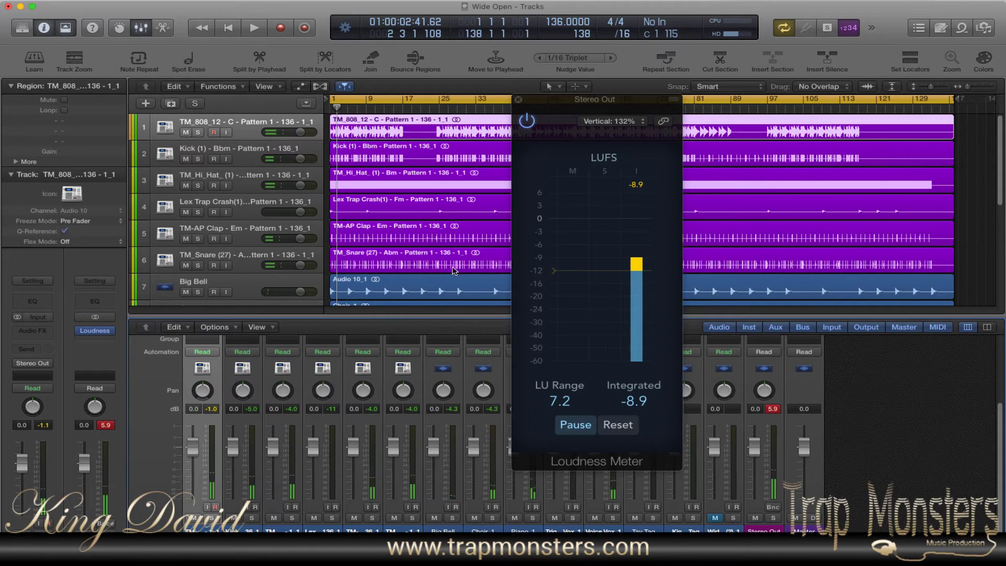
left_click_drag(1000, 470, 999, 406)
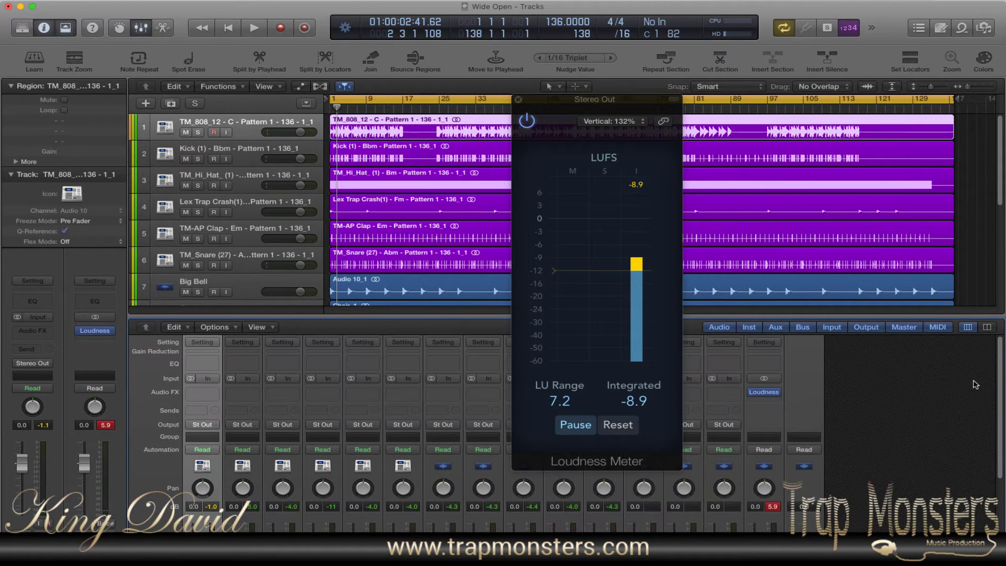
left_click_drag(619, 98, 862, 17)
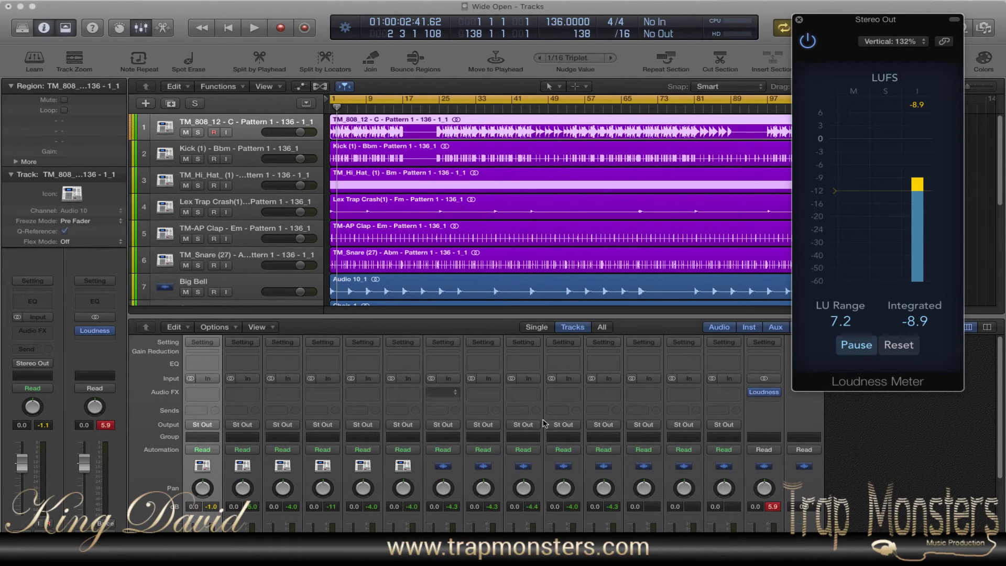
left_click(901, 344)
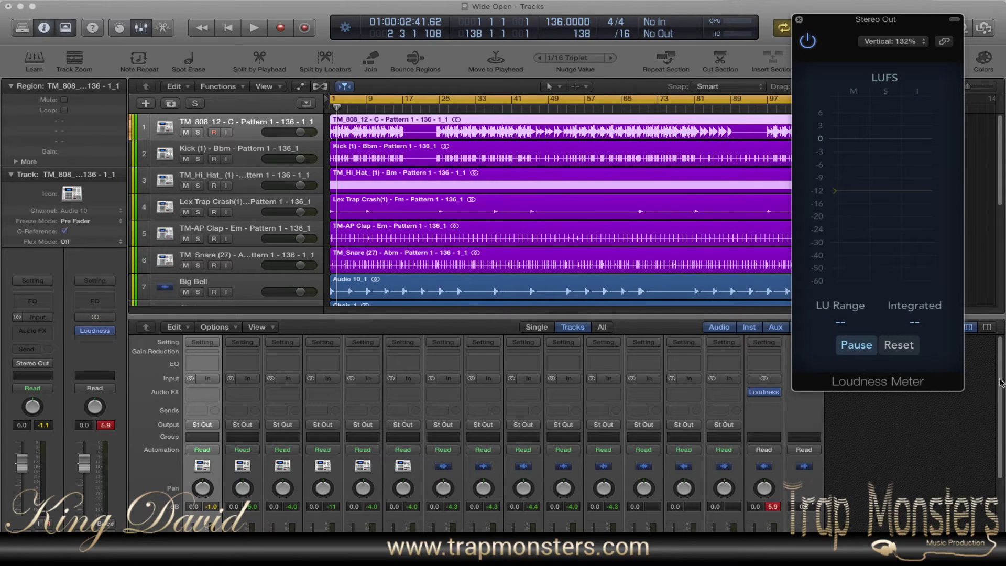
Lower the six drum channels together to -15.0 dB while playing them soloed, and unsolo them.
scroll(987, 478, "down", 5)
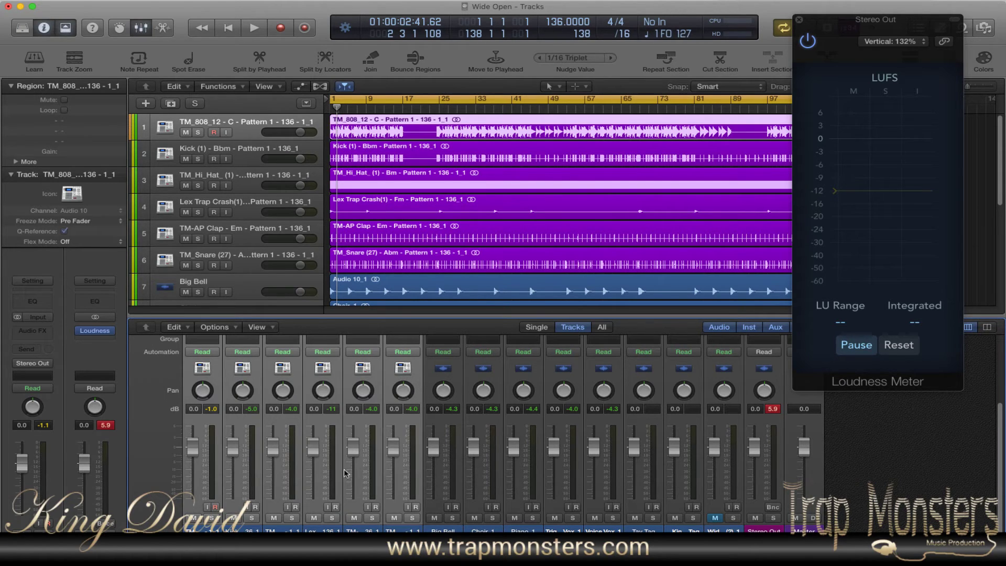
left_click(251, 518)
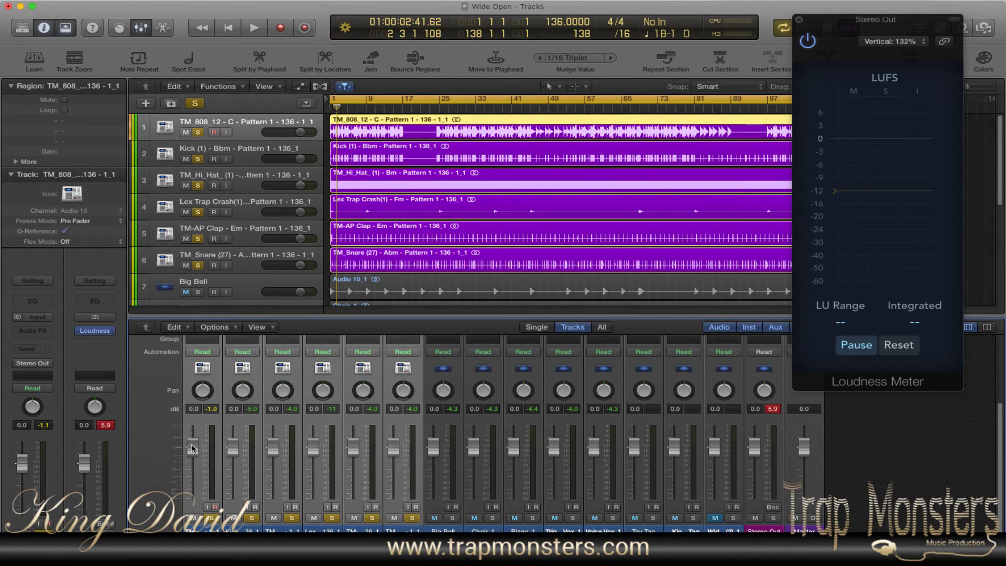
key("space")
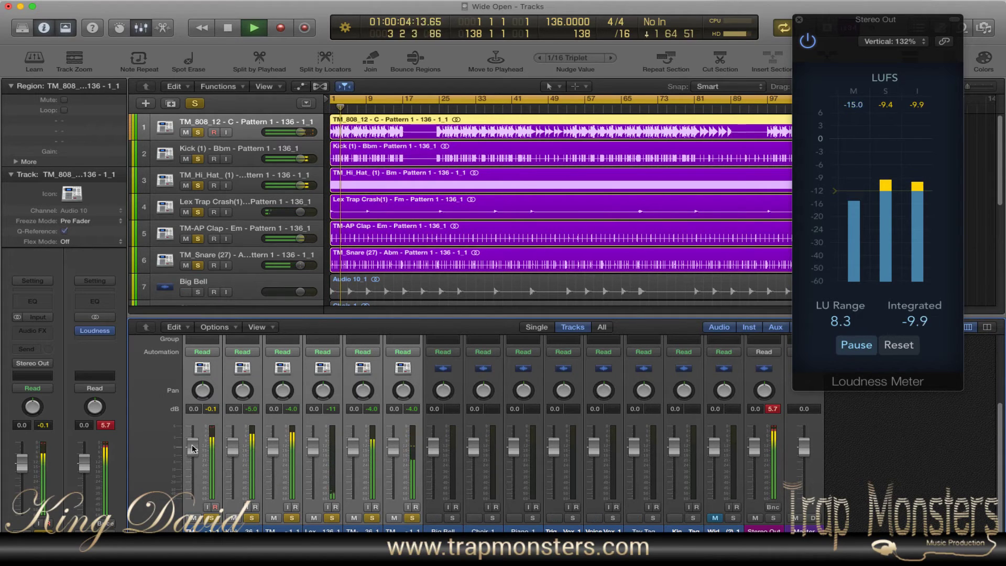
left_click_drag(193, 448, 193, 479)
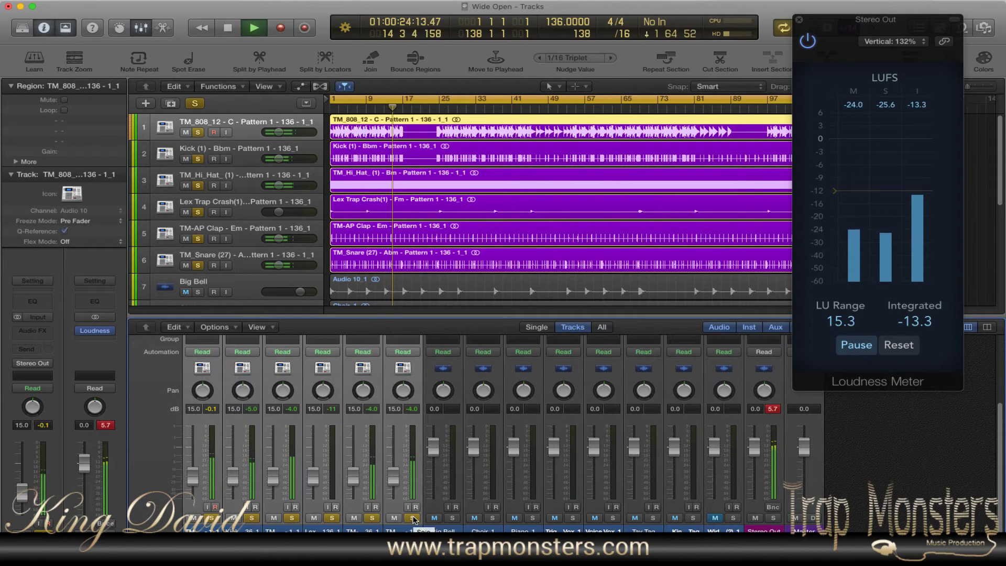
key("space")
left_click(413, 518)
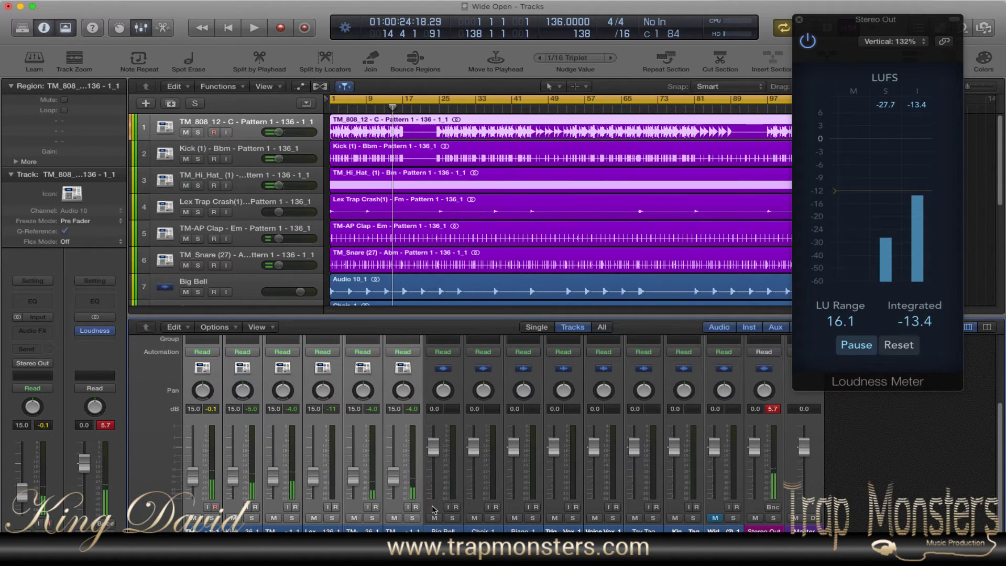
Lower the channels from Big Bell through Wide Open DONE MIX together to -11.2 dB while playing them soloed.
left_click(429, 399)
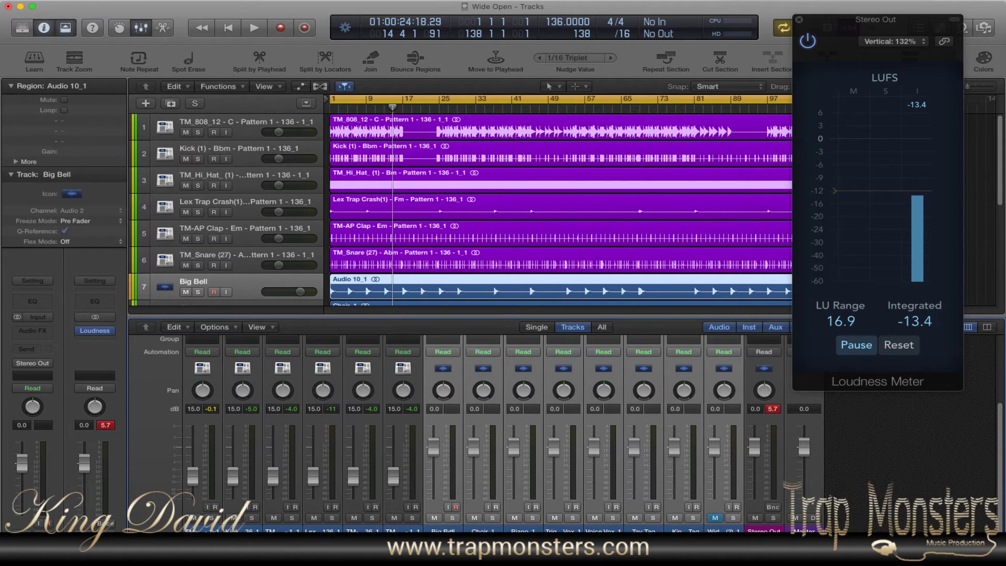
left_click(453, 518)
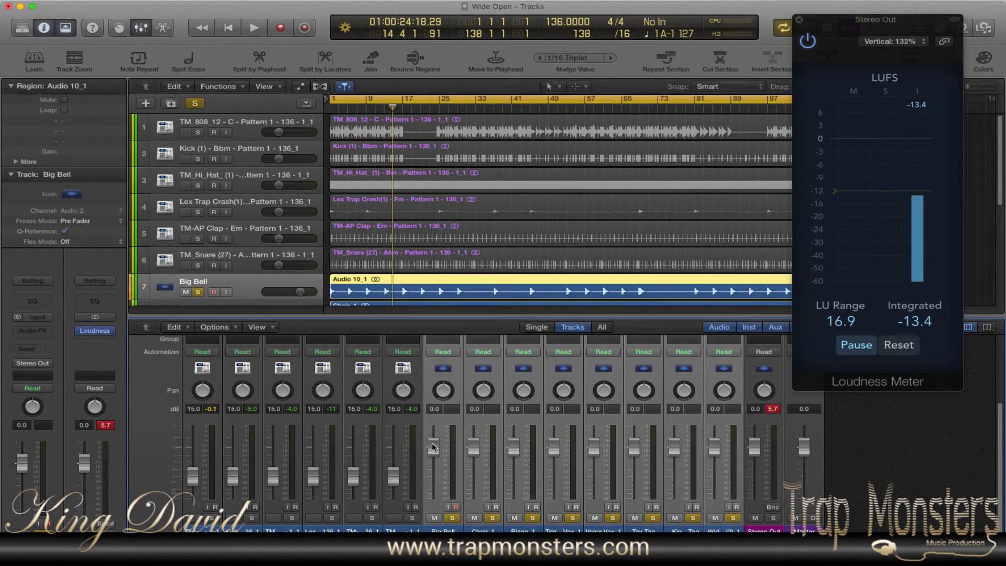
key("space")
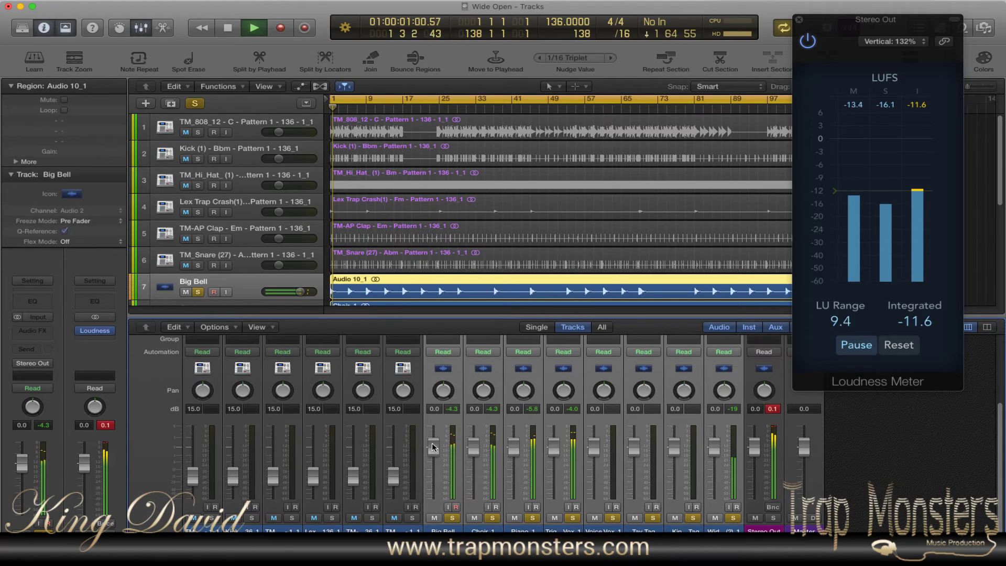
left_click_drag(432, 447, 432, 469)
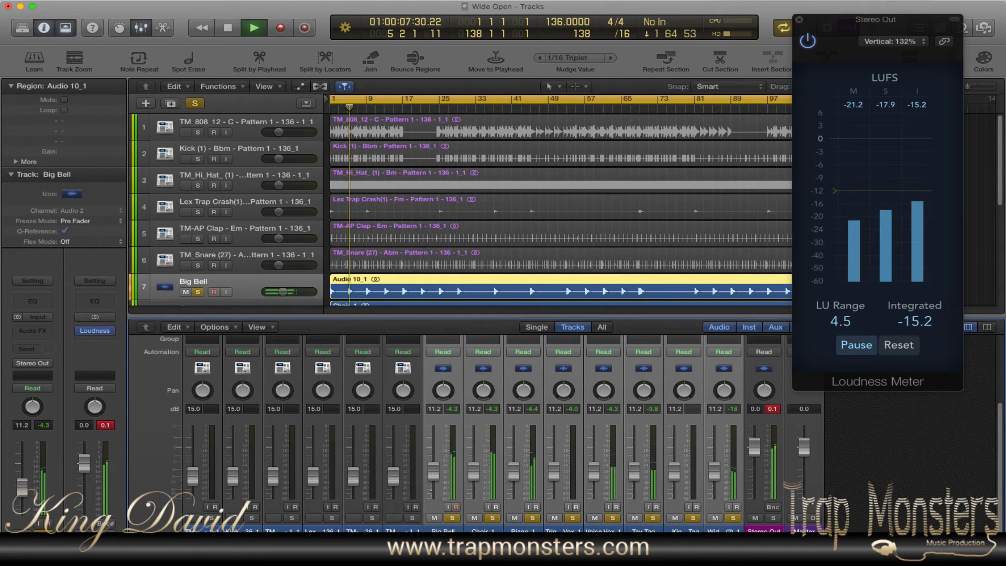
Take the Wide Open DONE MIX channel out of the soloed selection and keep it muted.
left_click(715, 519)
left_click(716, 518)
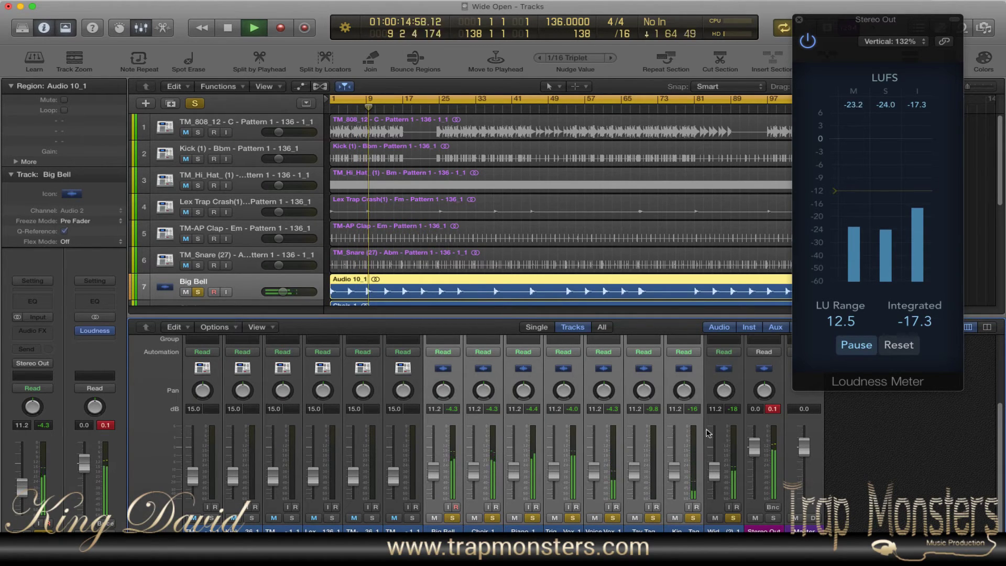
left_click(732, 518)
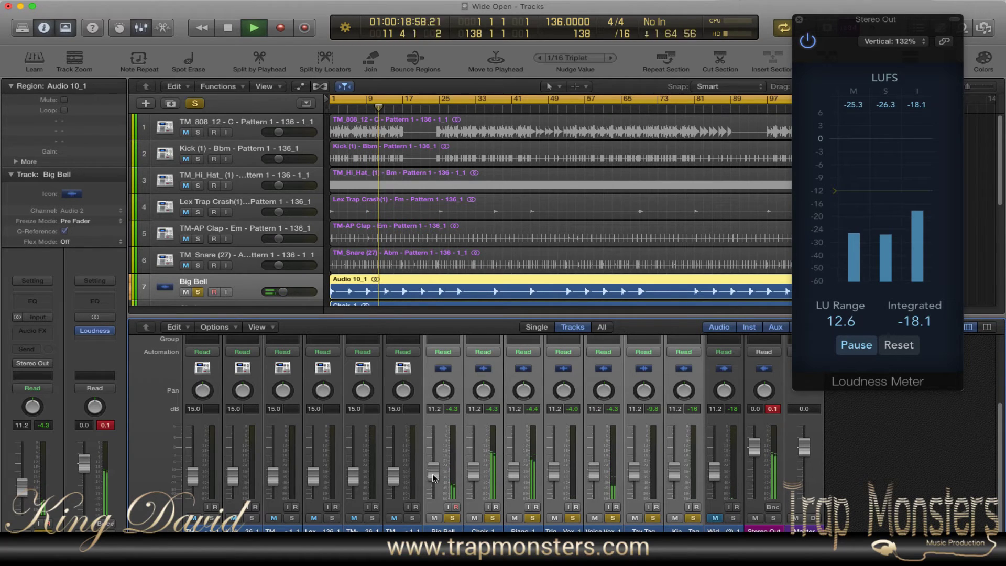
Raise the seven melodic and vocal channels together to -10.6 dB, and unsolo them to check the full mix.
left_click_drag(432, 478, 433, 474)
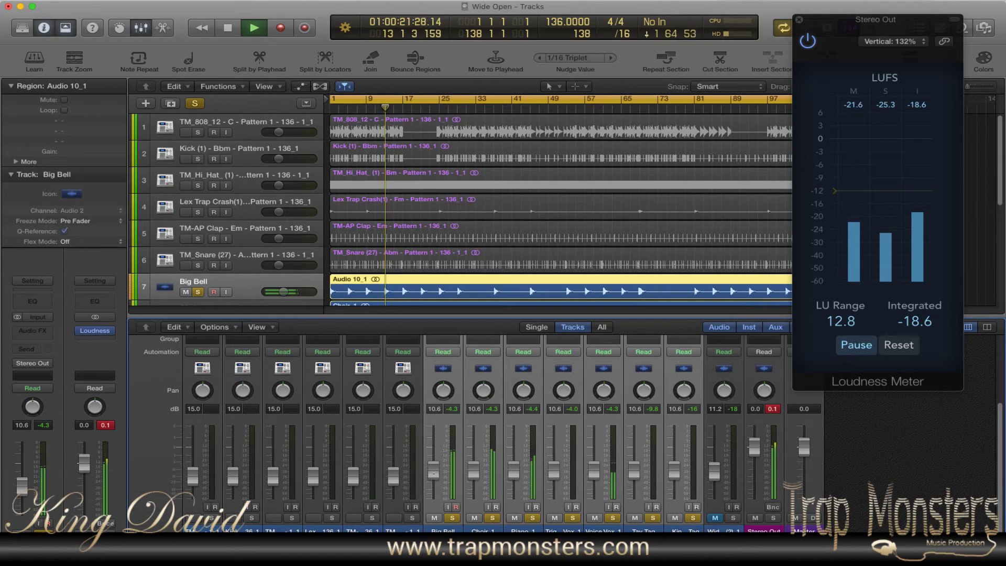
left_click(453, 518)
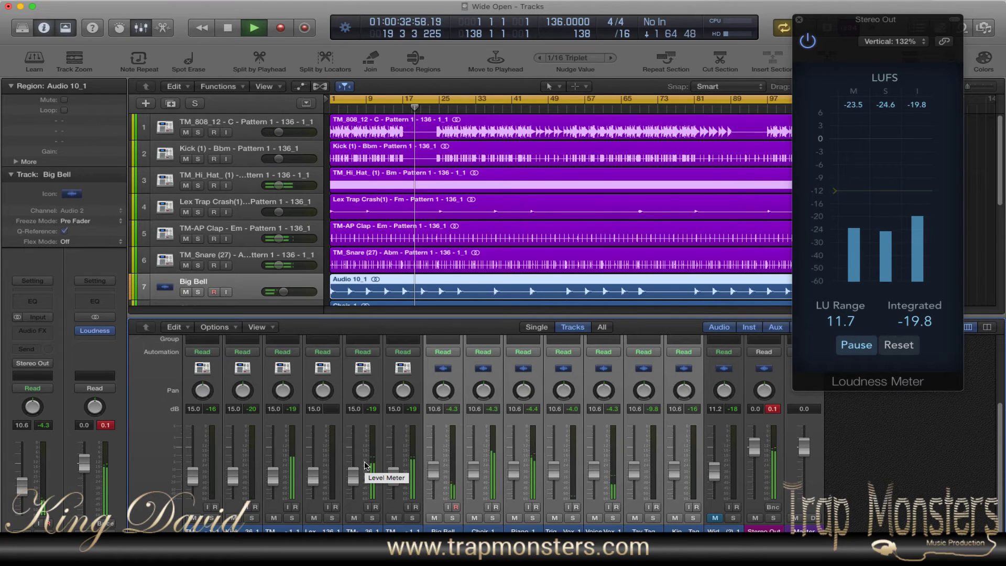
key("space")
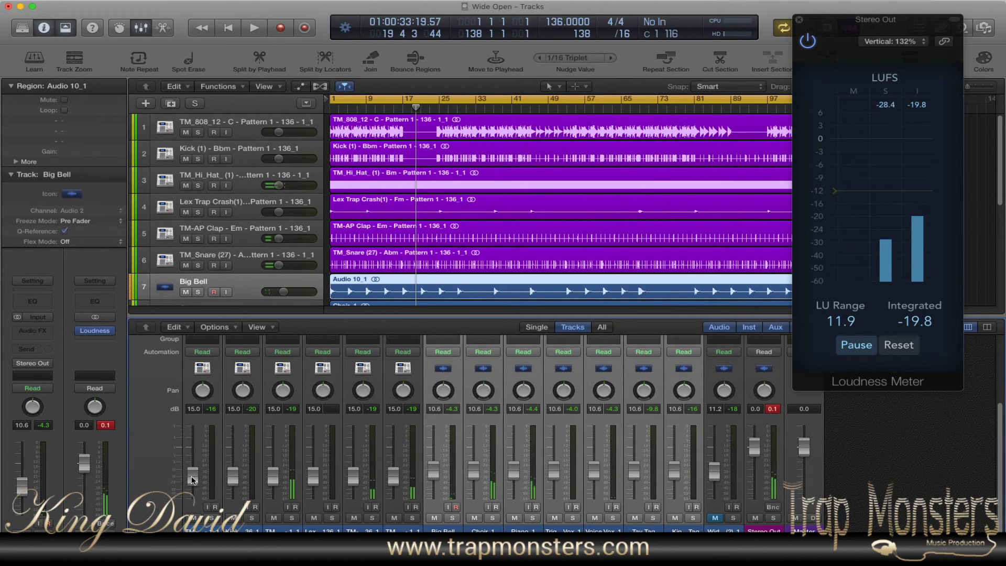
Select the six drum channels and raise them together to -9.8 dB.
left_click(417, 384)
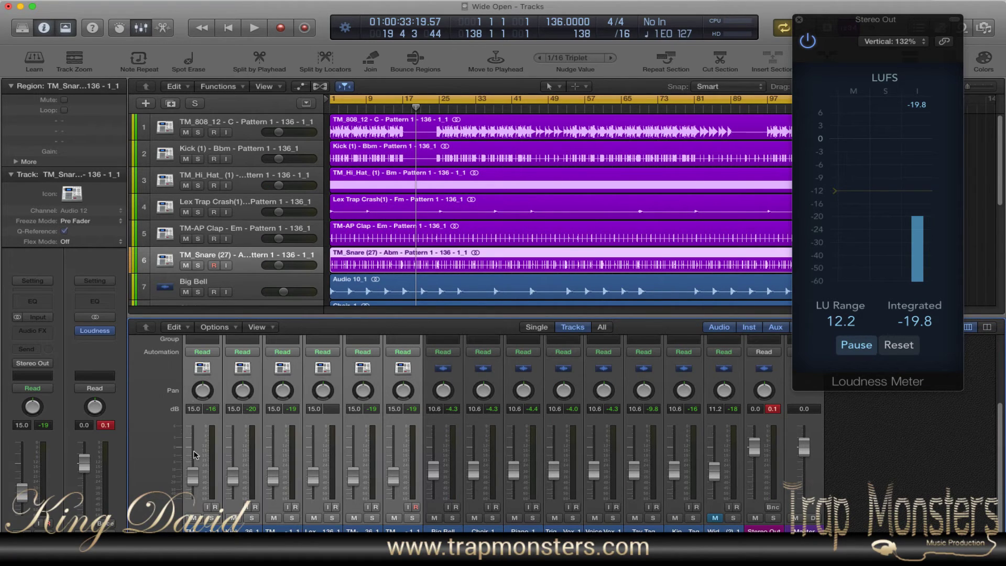
left_click_drag(192, 473, 193, 469)
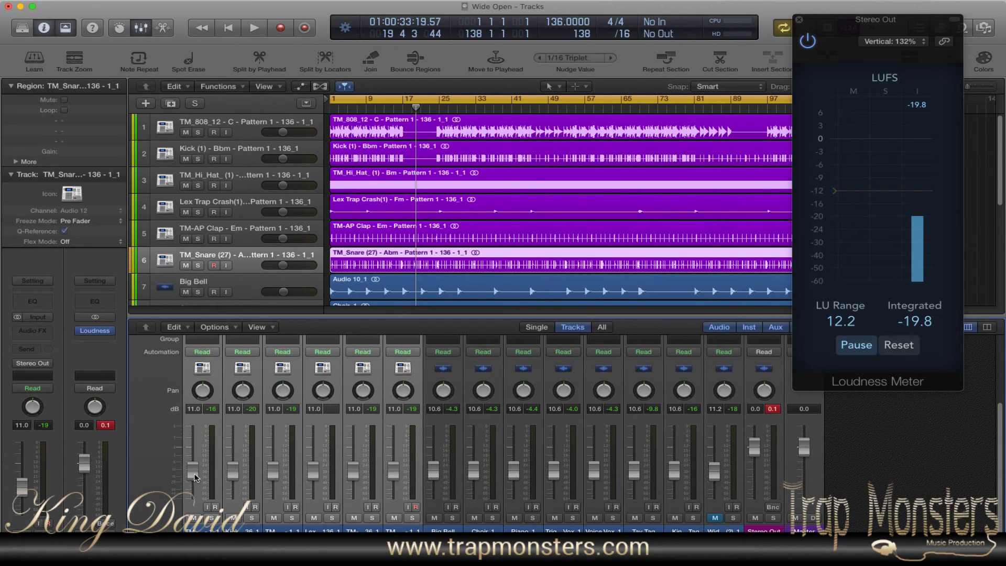
left_click_drag(194, 476, 194, 479)
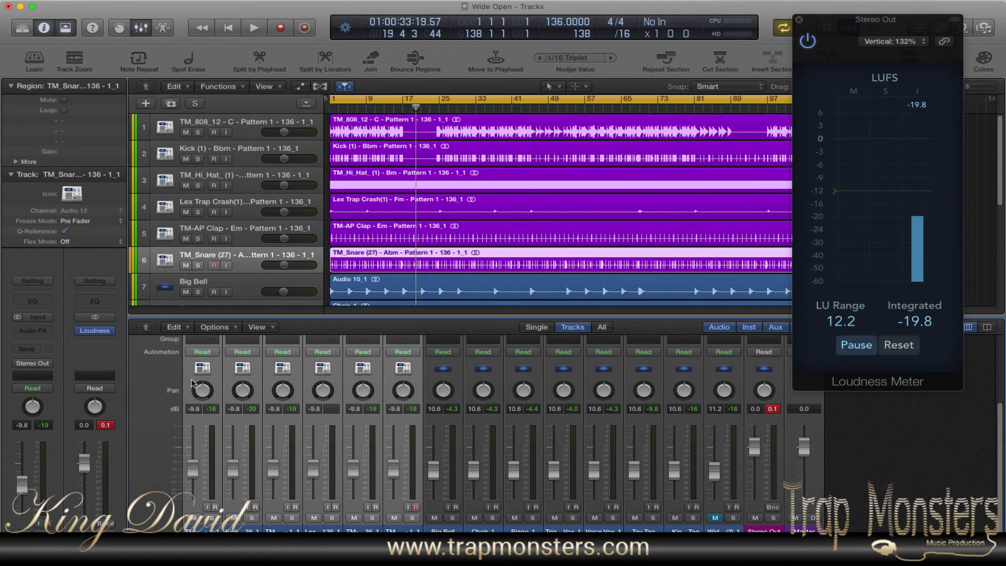
Play the full mix from the beginning to measure its loudness with the raised drum channels, and stop playback.
key("Return")
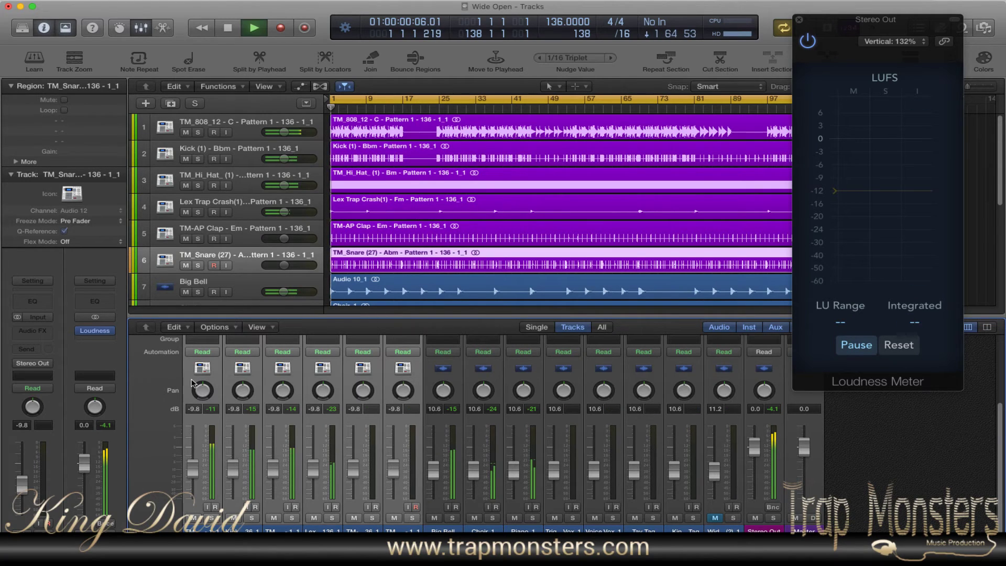
key("space")
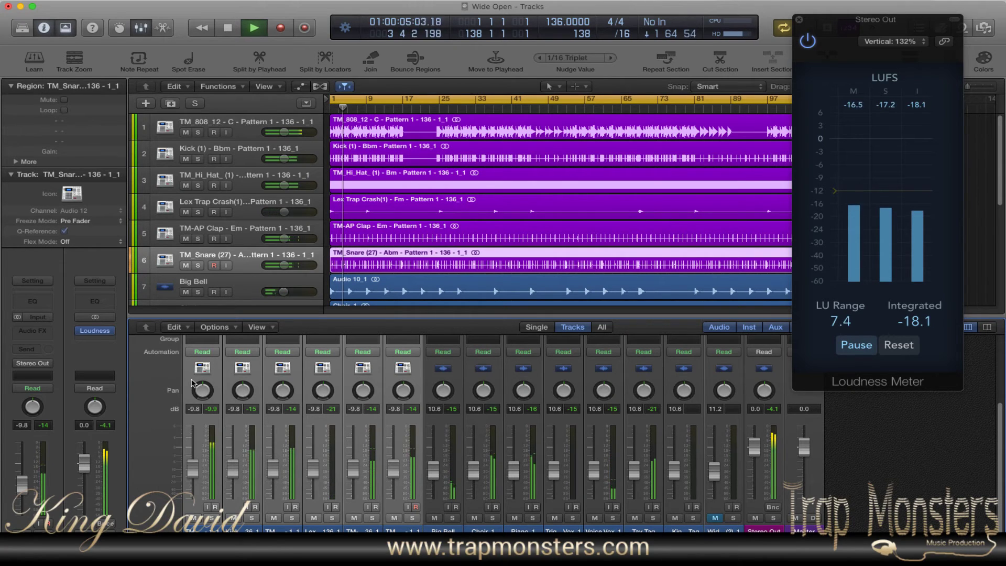
key("space")
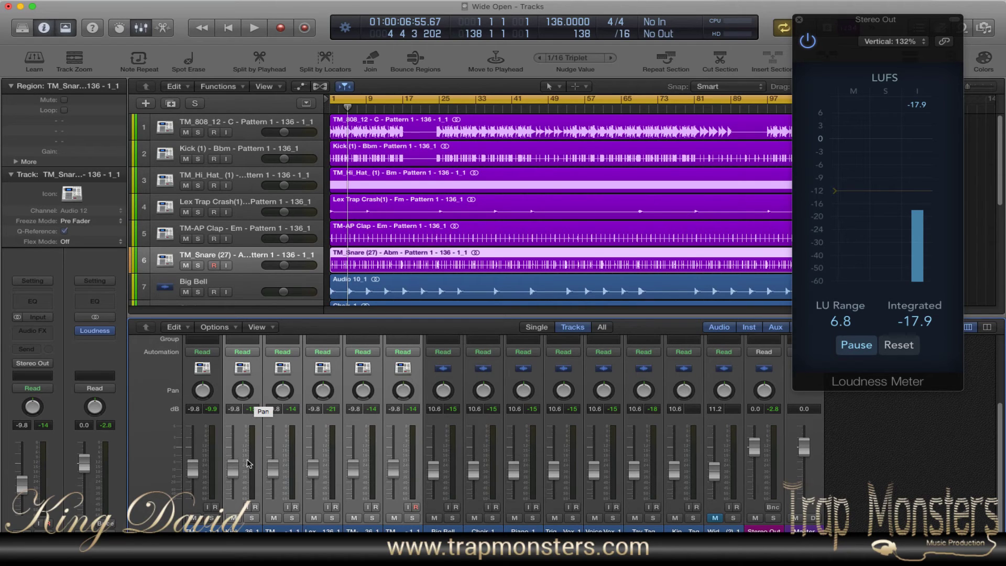
Release the drum channel selection and raise the kick to -2.7 dB and the 808 to -4.8 dB individually.
left_click(186, 365)
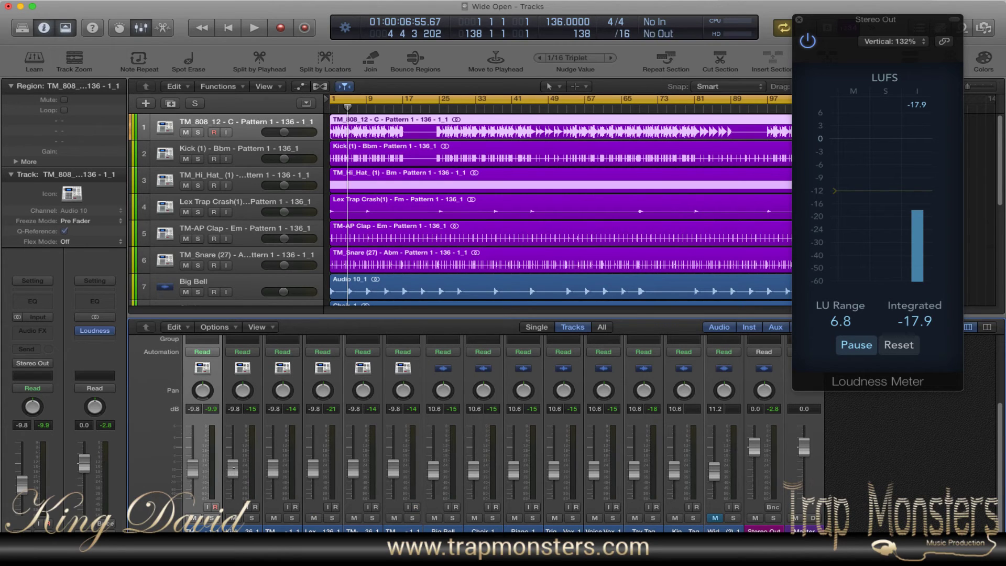
mouse_move(232, 468)
left_mouse_down()
mouse_move(233, 456)
mouse_move(193, 460)
mouse_move(235, 451)
left_mouse_up()
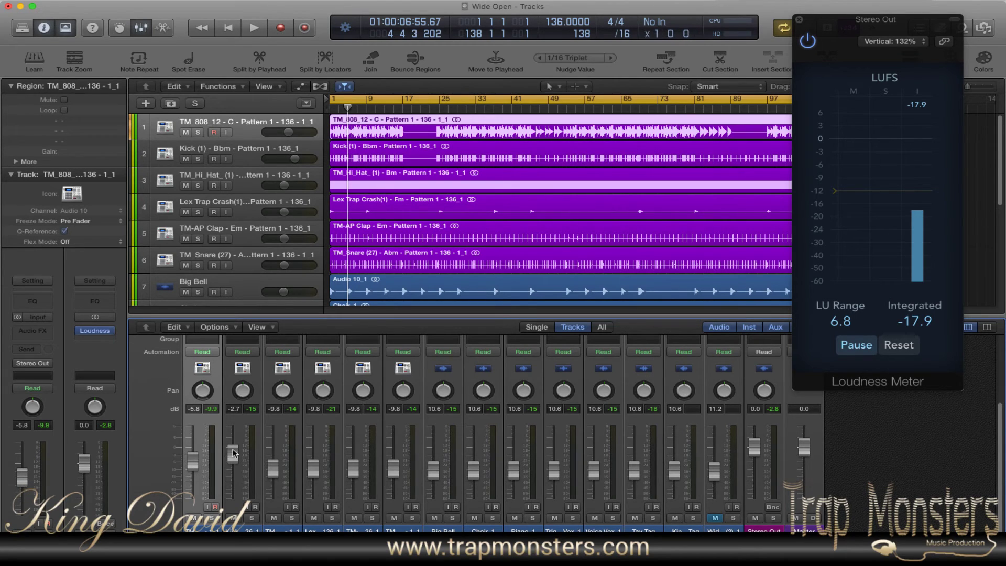
left_click_drag(192, 457, 194, 455)
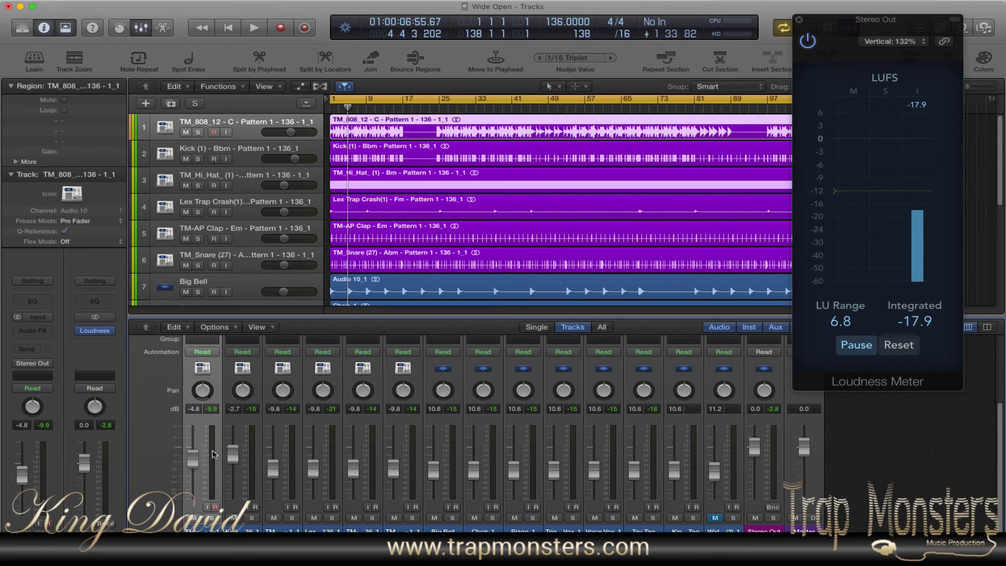
Balance the drums during playback from the start: 808 at -7.0 dB, kick -3.0, hi-hat -15.0, clap -7.8 and snare -7.0.
key("Return")
key("space")
left_click_drag(235, 458, 236, 454)
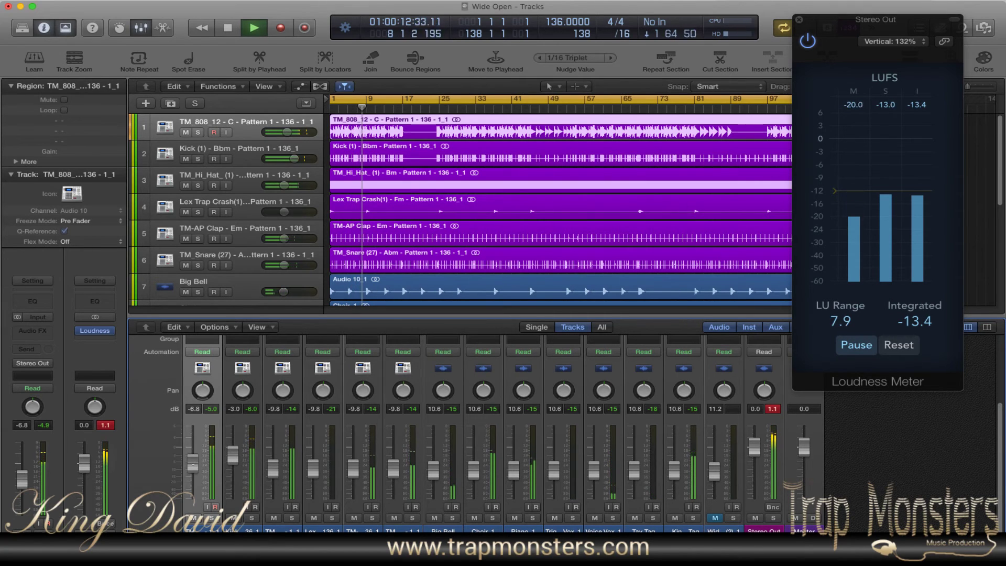
left_click_drag(273, 468, 273, 480)
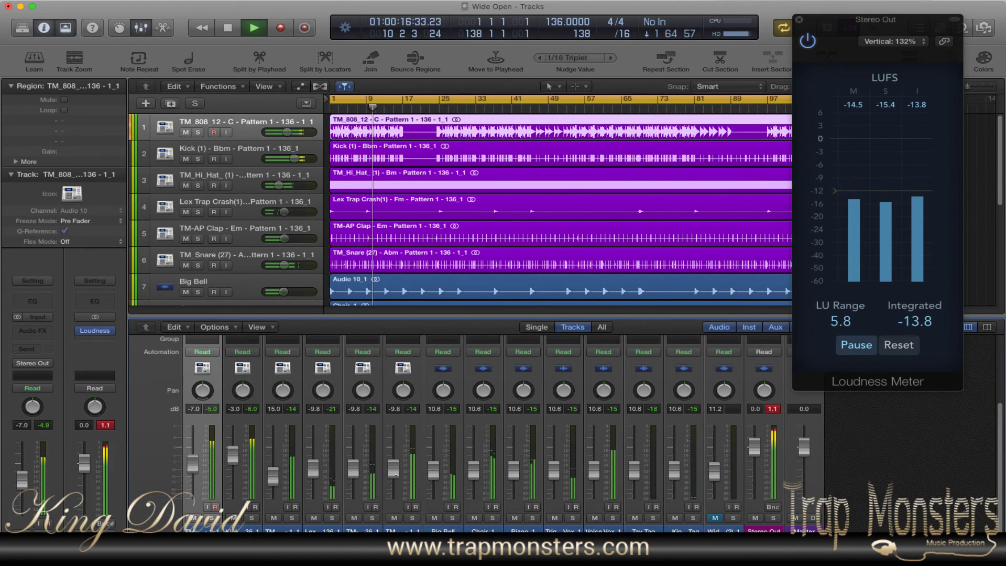
mouse_move(393, 467)
left_mouse_down()
mouse_move(353, 464)
mouse_move(393, 467)
left_mouse_up()
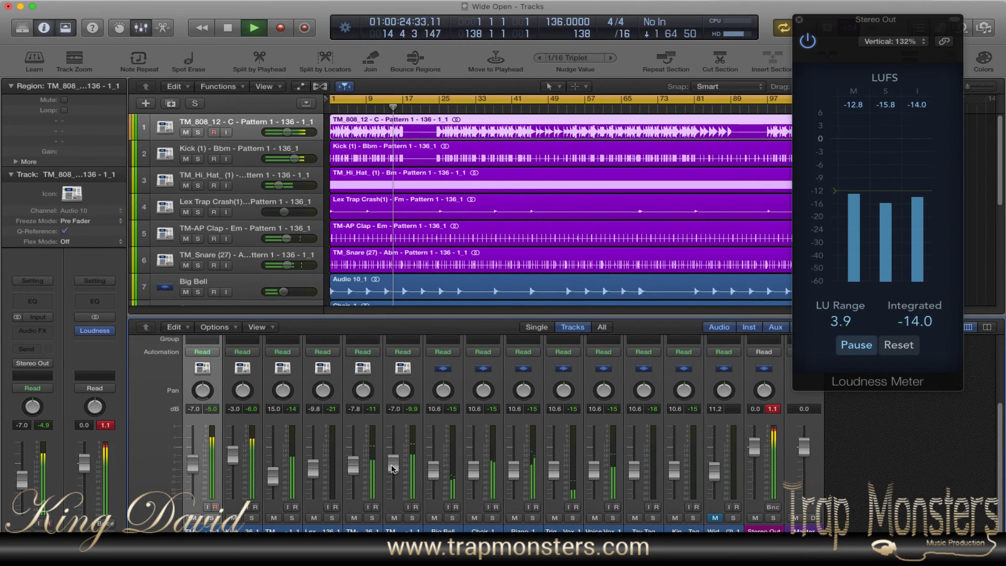
Lower the kick to -3.6 dB and the 808 to -8.4 dB, and replay the mix from the start to check its loudness.
left_click_drag(232, 457, 195, 472)
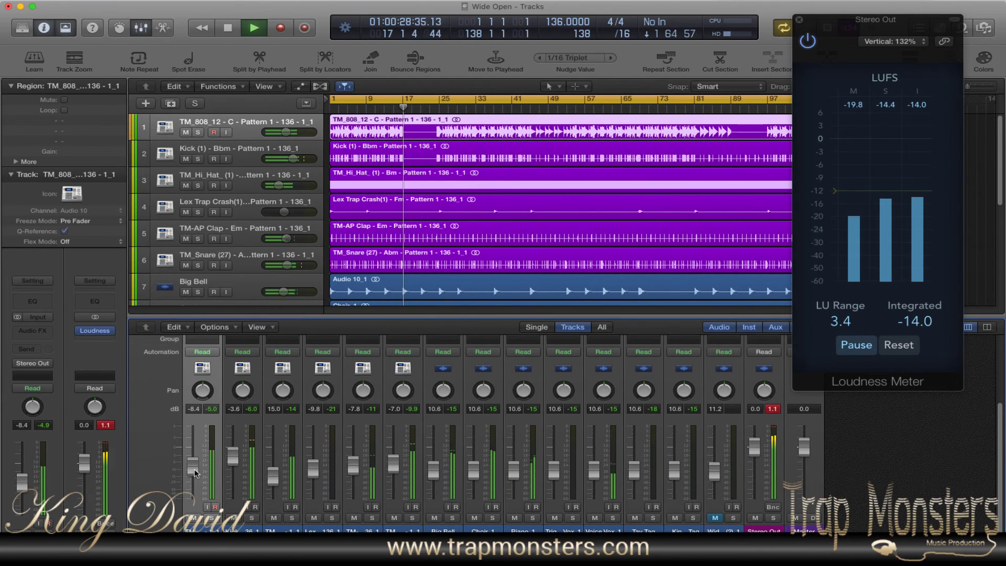
key("space")
key("Return")
key("space")
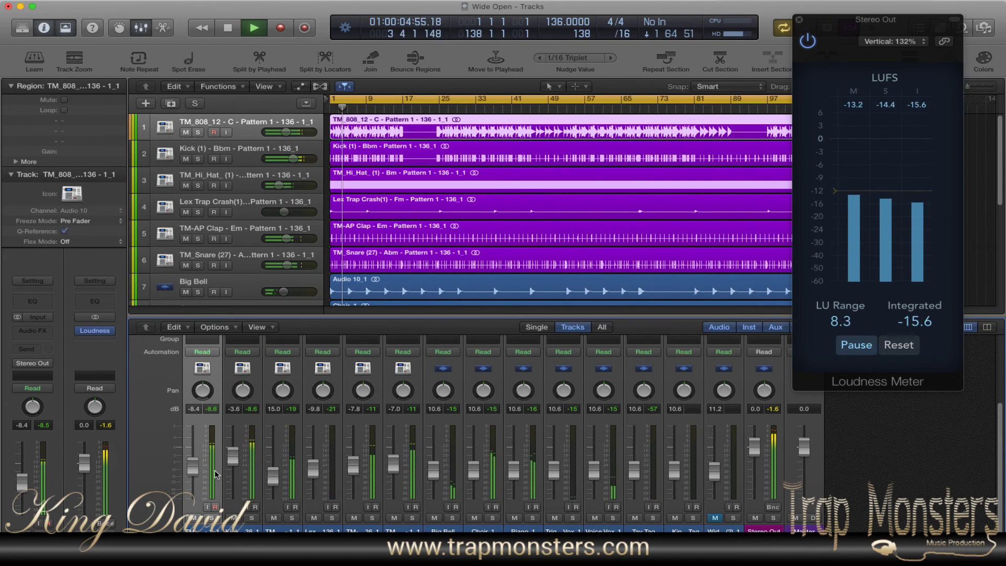
key("space")
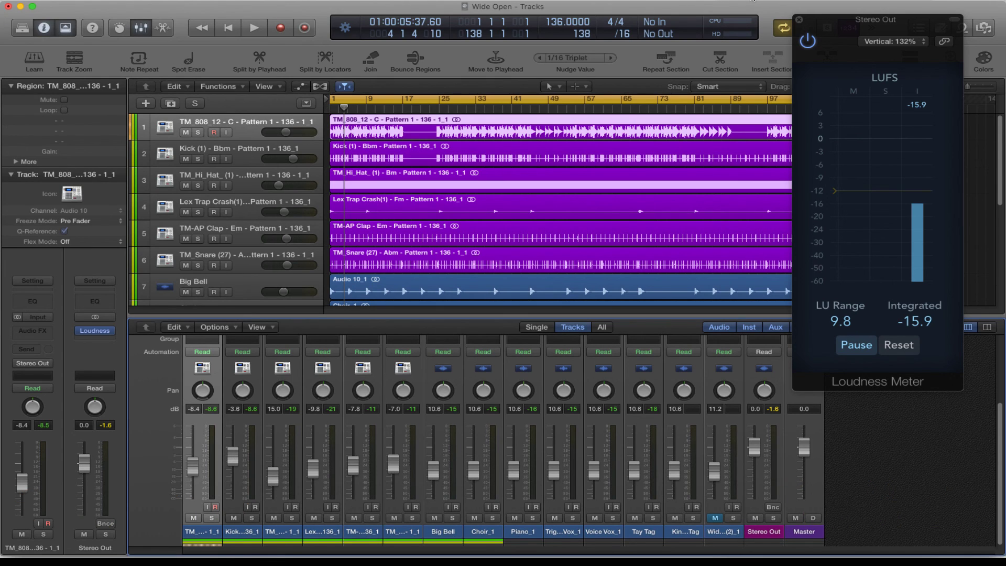
left_click(754, 1)
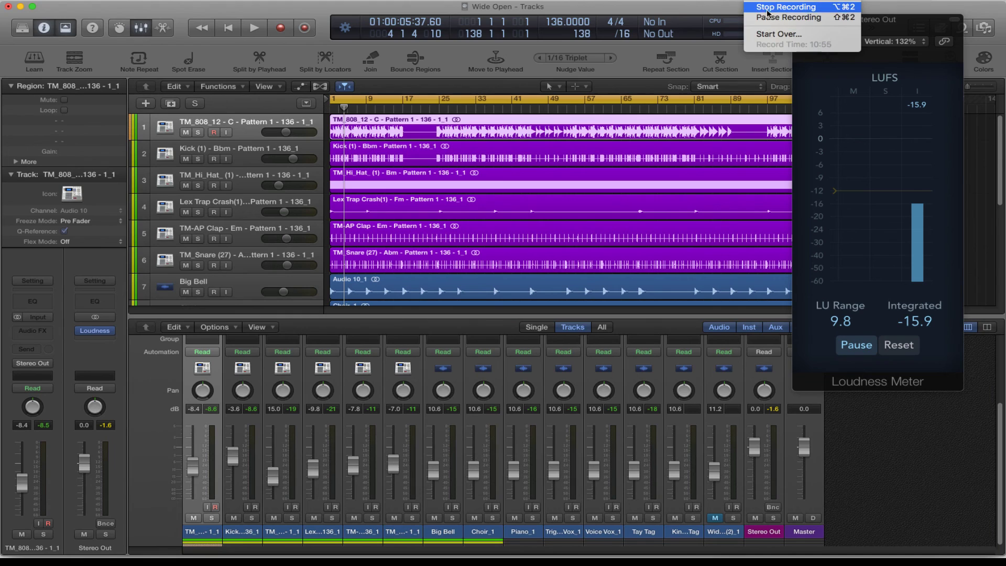